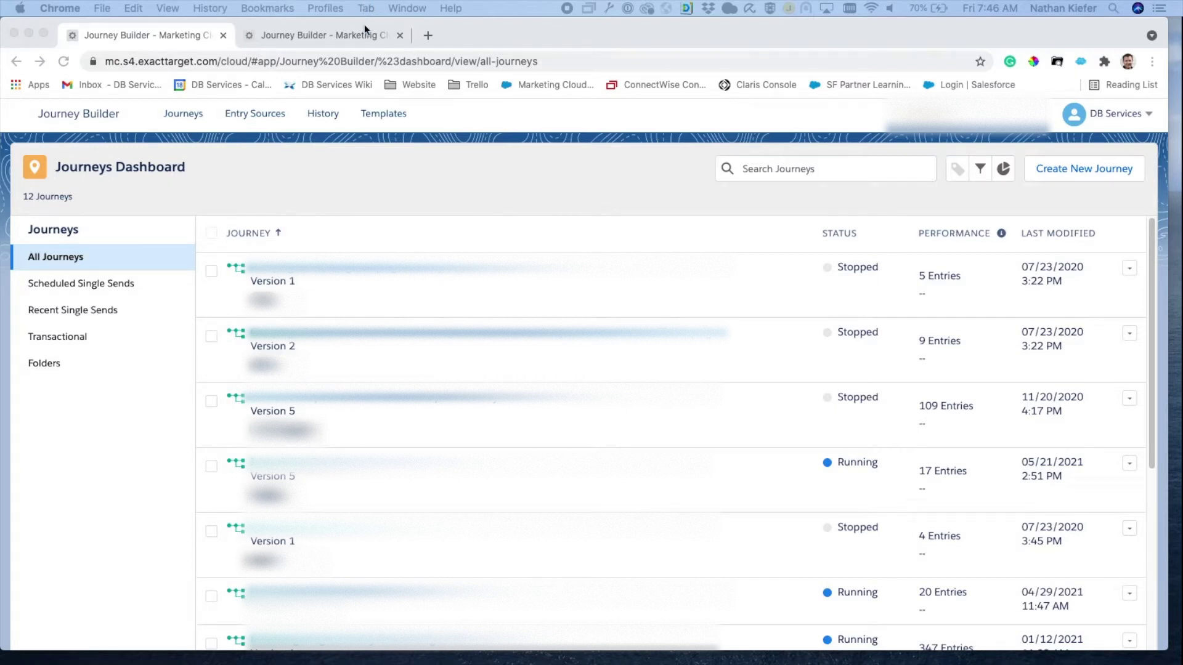
# Switch to the Chrome tab showing the Save Journey History automation in Automation Studio
pyautogui.click(354, 39)
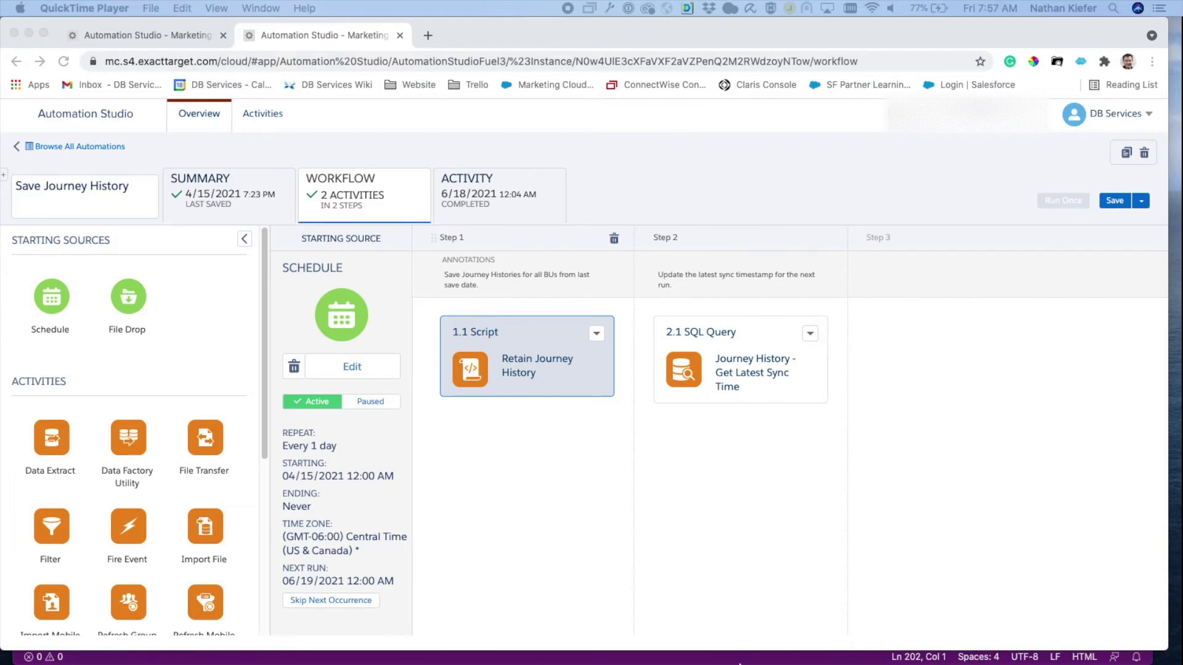
# Bring the untitled Journey History SSJS script forward in Visual Studio Code
pyautogui.moveTo(740, 662)
pyautogui.click(648, 647)
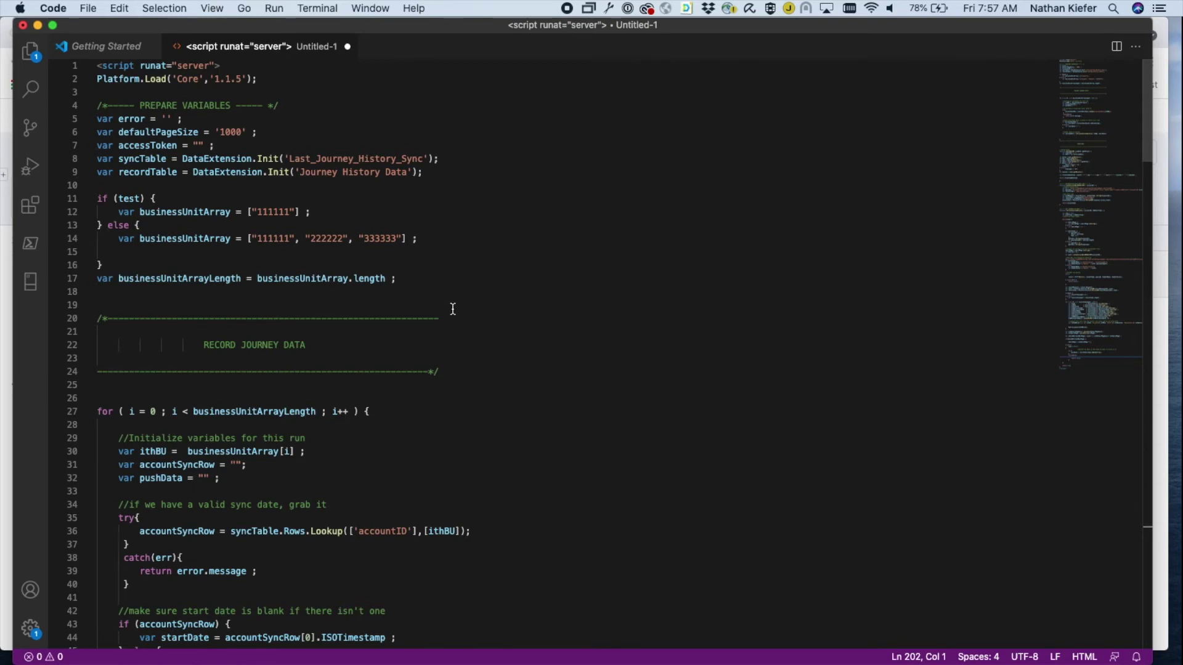
pyautogui.scroll(-3, 394, 192)
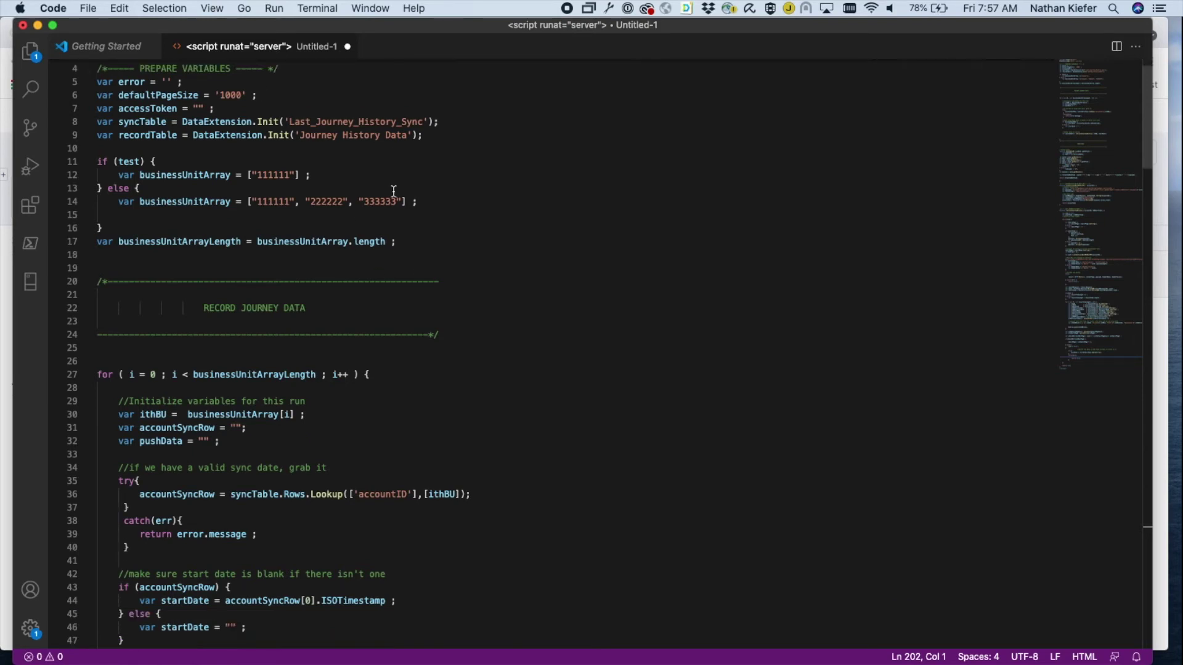
pyautogui.scroll(-5, 393, 192)
pyautogui.scroll(-3, 416, 203)
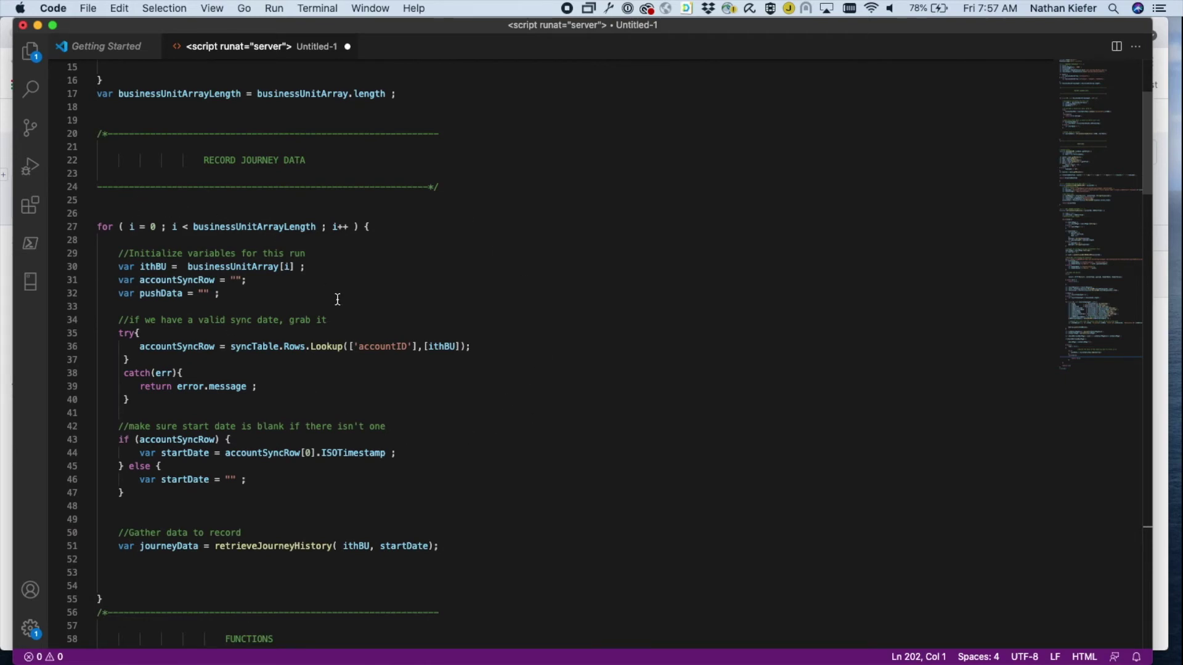
pyautogui.scroll(-2, 336, 298)
pyautogui.scroll(-2, 470, 314)
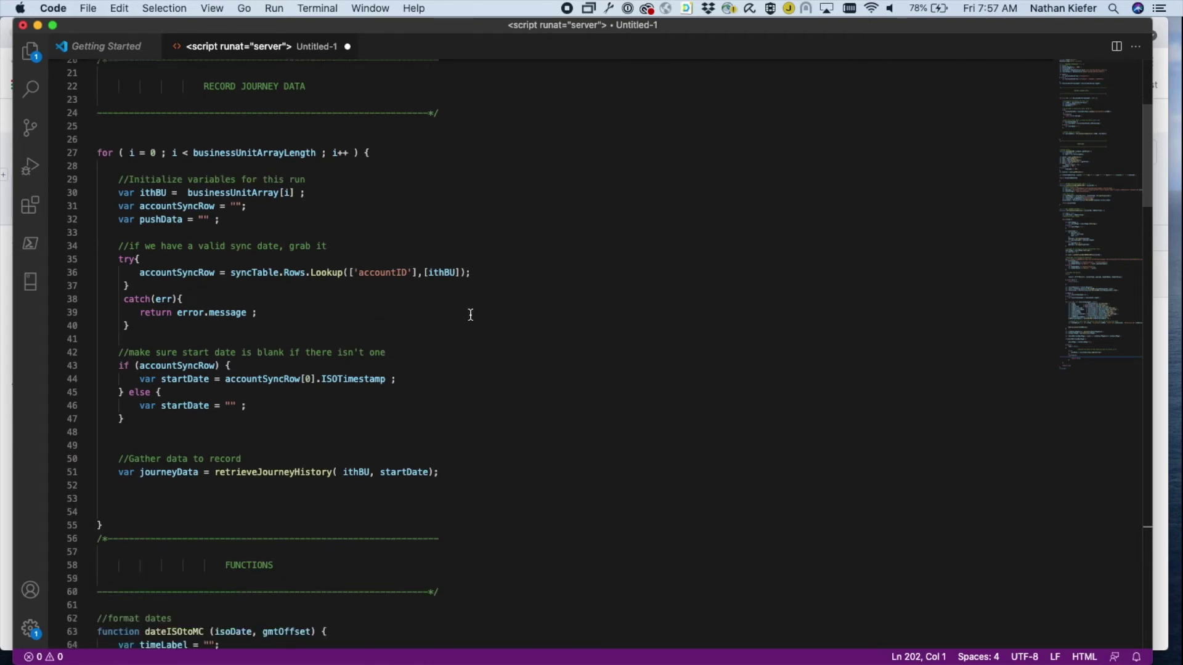
pyautogui.scroll(-5, 470, 314)
pyautogui.scroll(-3, 470, 314)
pyautogui.scroll(-5, 470, 314)
pyautogui.scroll(-3, 471, 318)
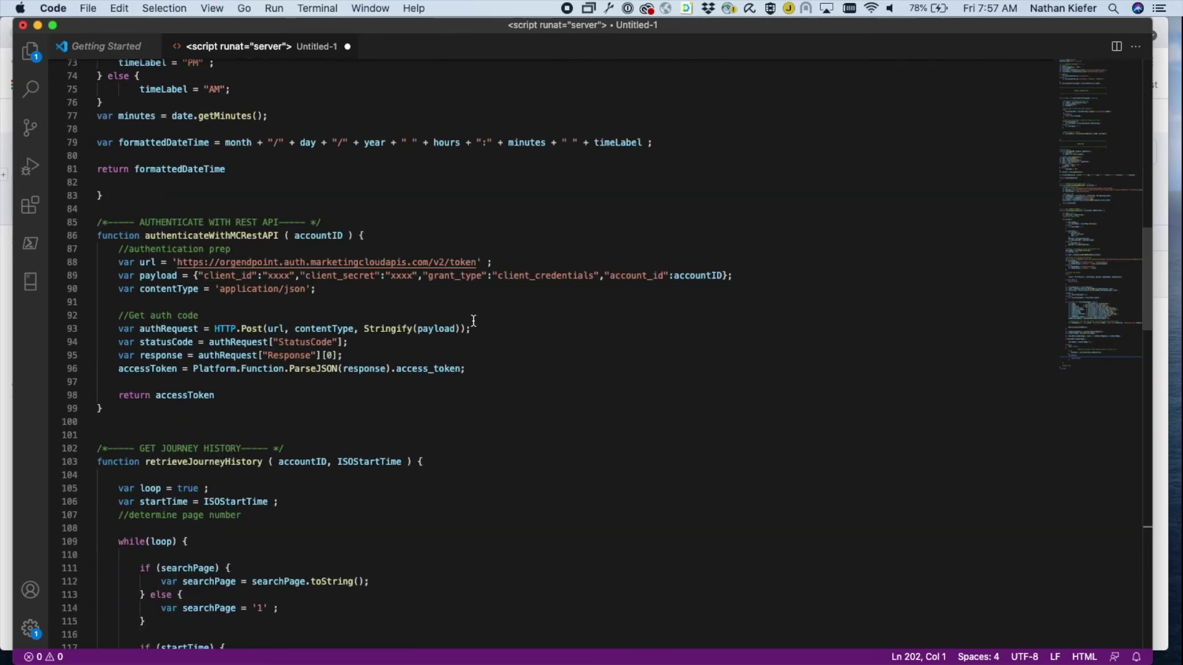
pyautogui.scroll(-3, 471, 320)
pyautogui.scroll(-3, 471, 321)
pyautogui.scroll(-3, 475, 323)
pyautogui.scroll(1, 480, 325)
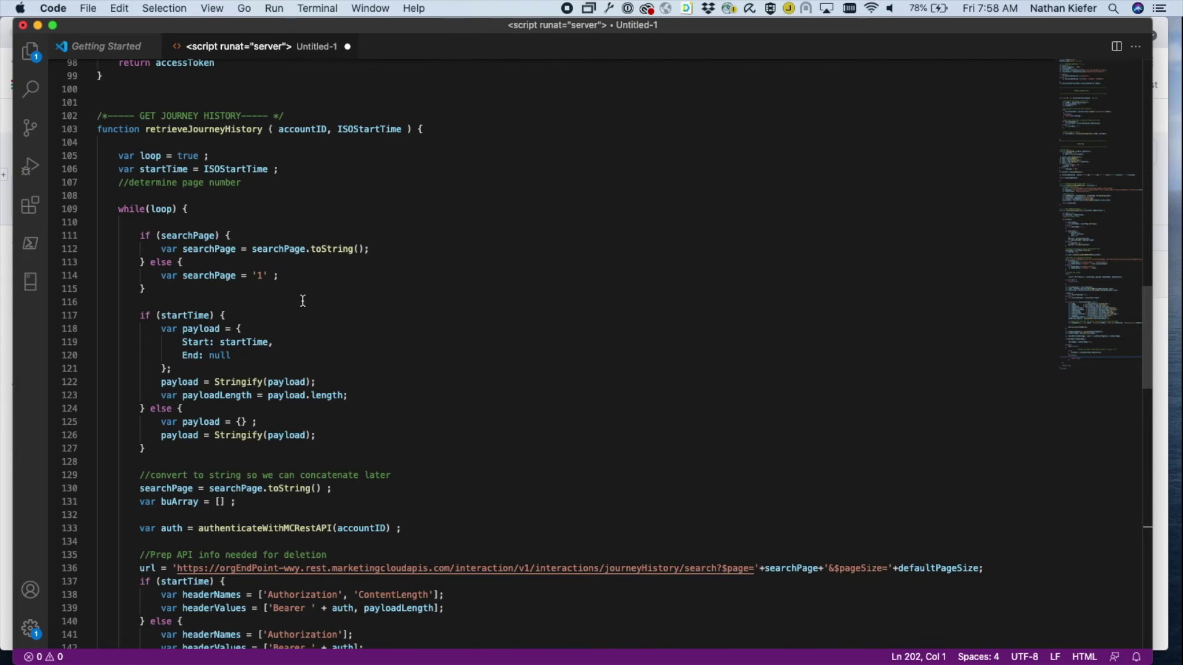
pyautogui.scroll(-3, 300, 291)
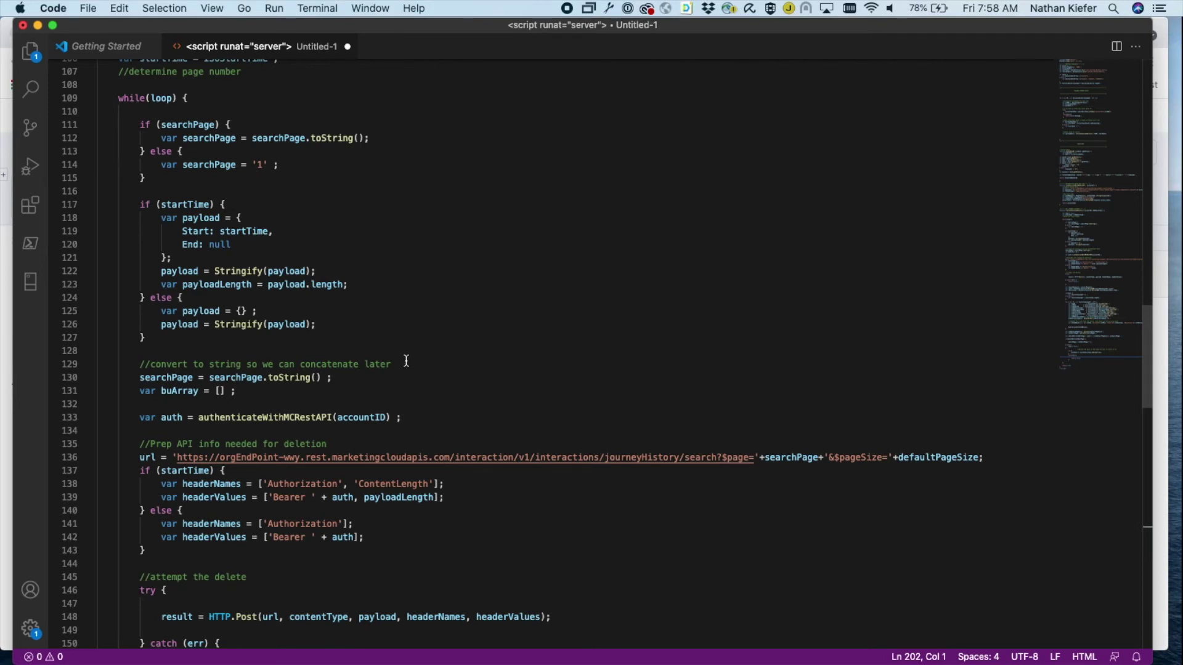
pyautogui.scroll(-5, 405, 360)
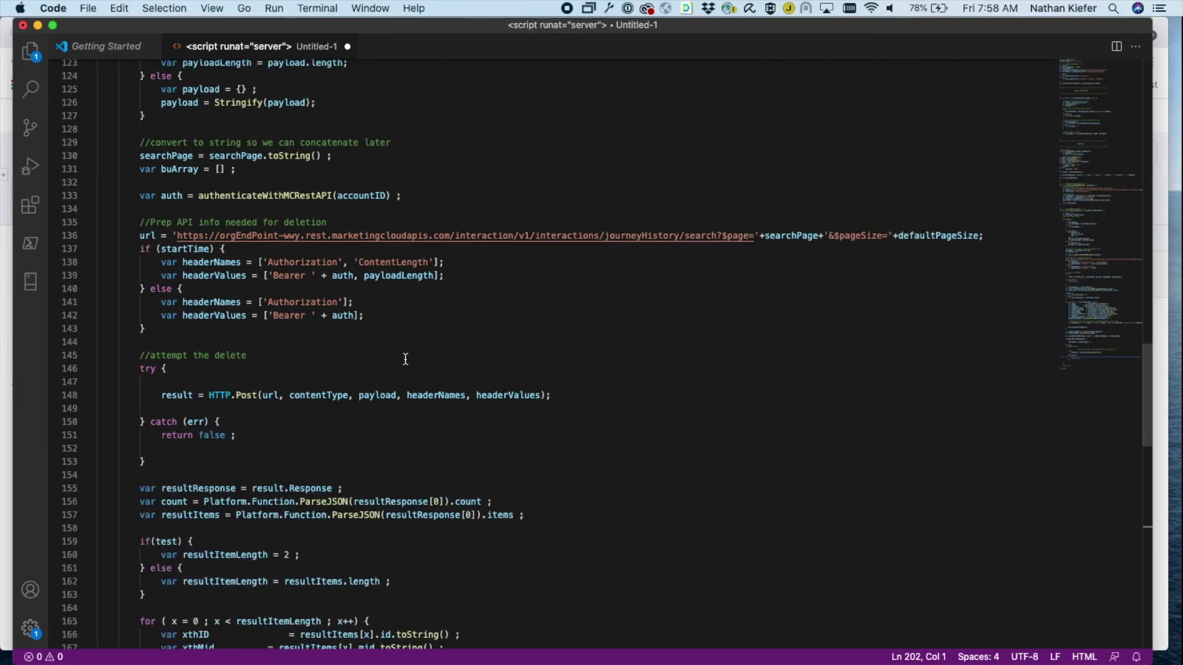
pyautogui.scroll(-5, 405, 360)
pyautogui.scroll(-4, 405, 361)
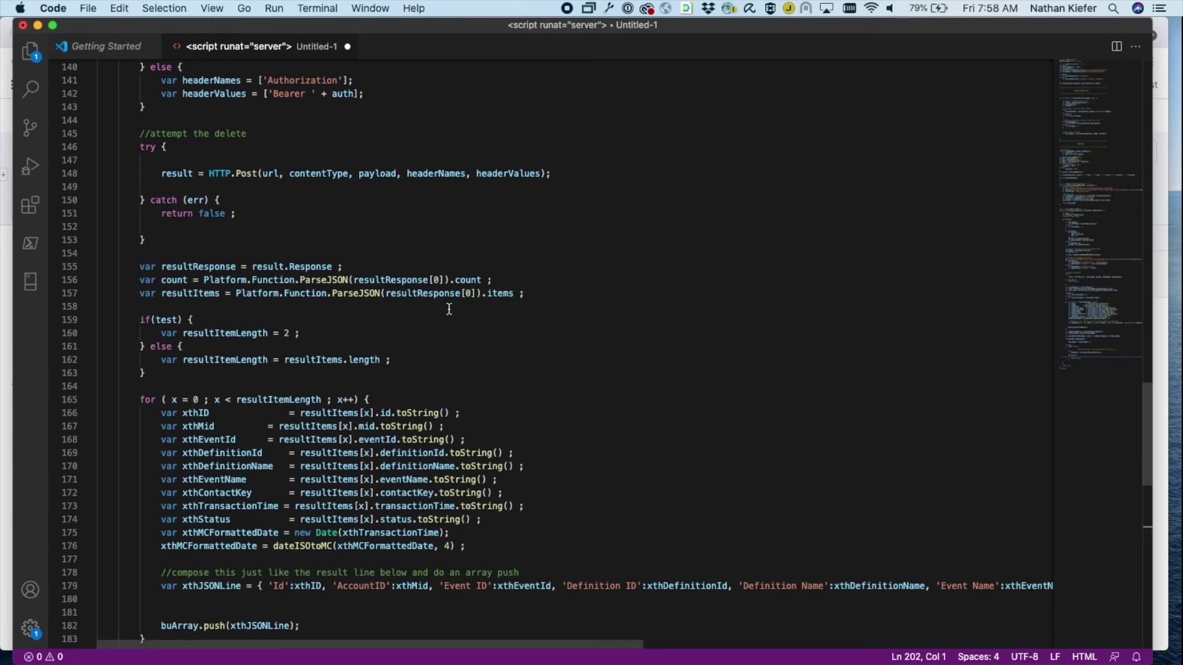
pyautogui.scroll(-4, 305, 216)
pyautogui.scroll(-4, 364, 275)
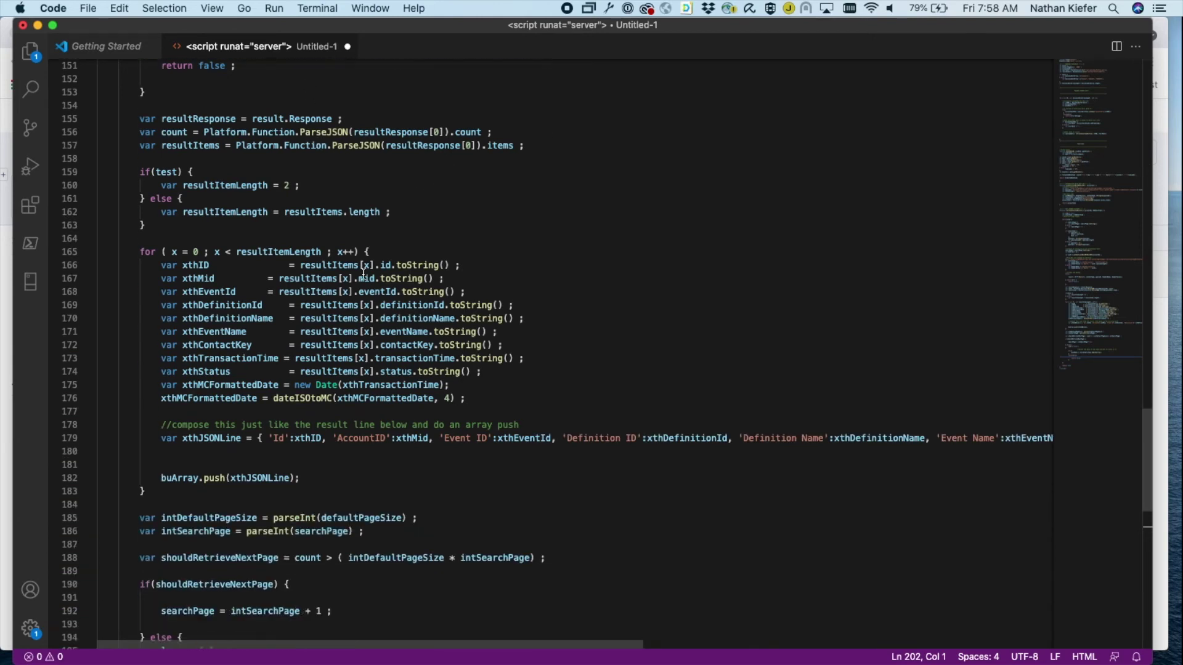
pyautogui.scroll(-3, 363, 275)
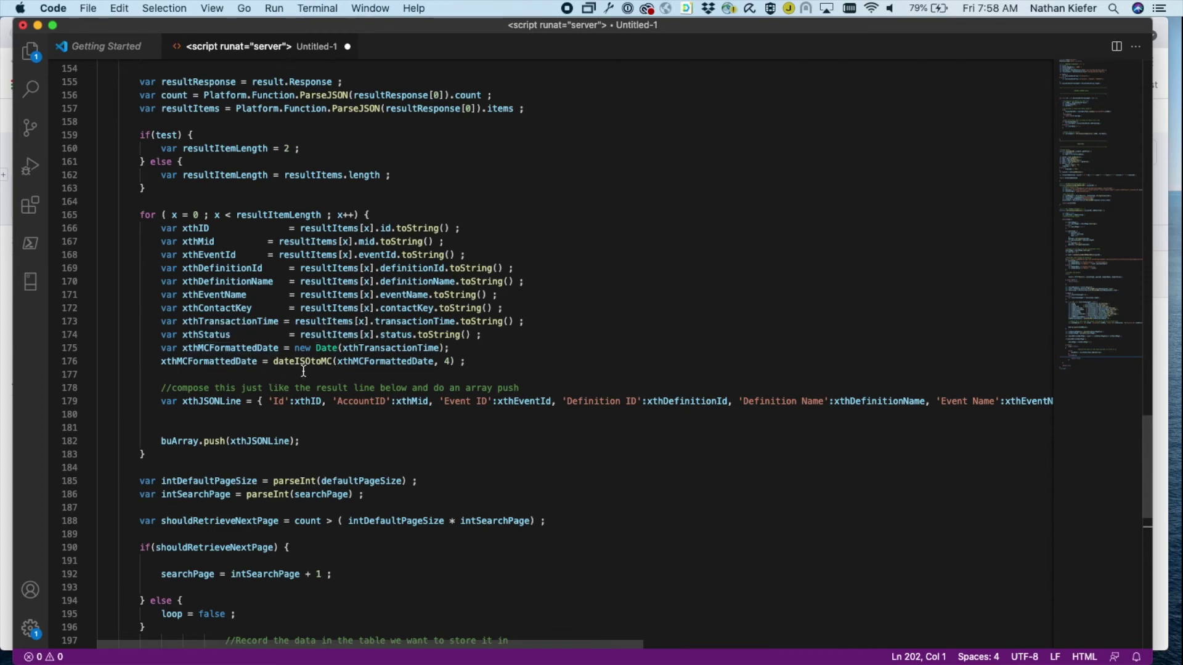
pyautogui.scroll(-3, 355, 423)
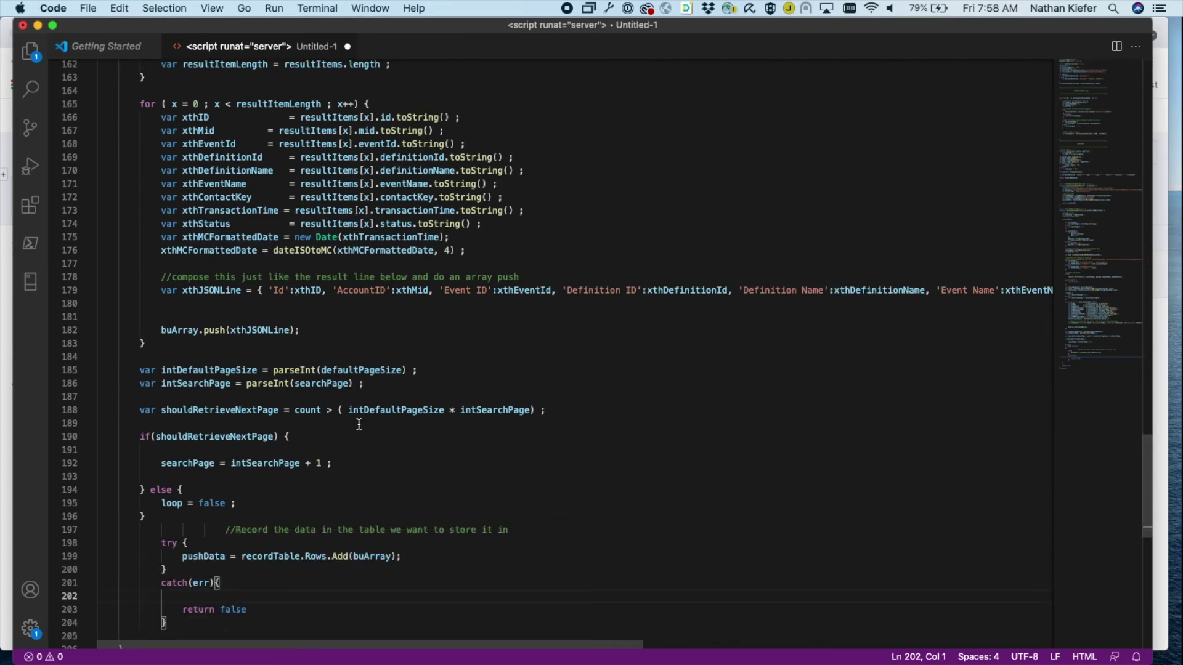
pyautogui.scroll(-2, 347, 304)
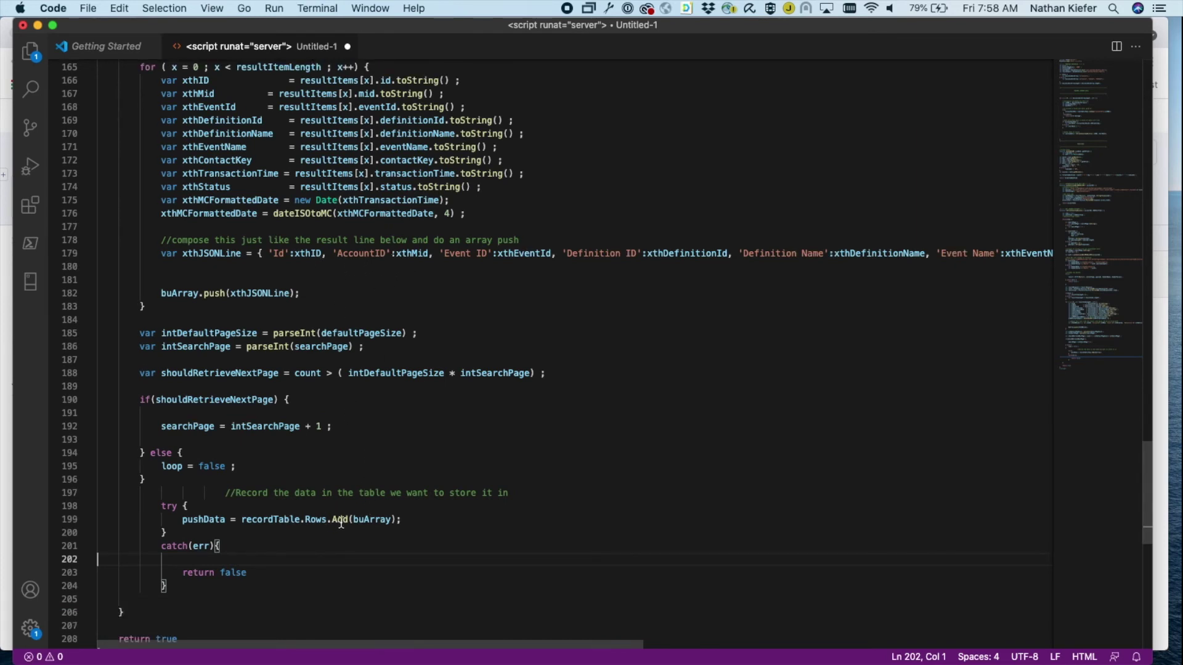
pyautogui.scroll(-3, 324, 351)
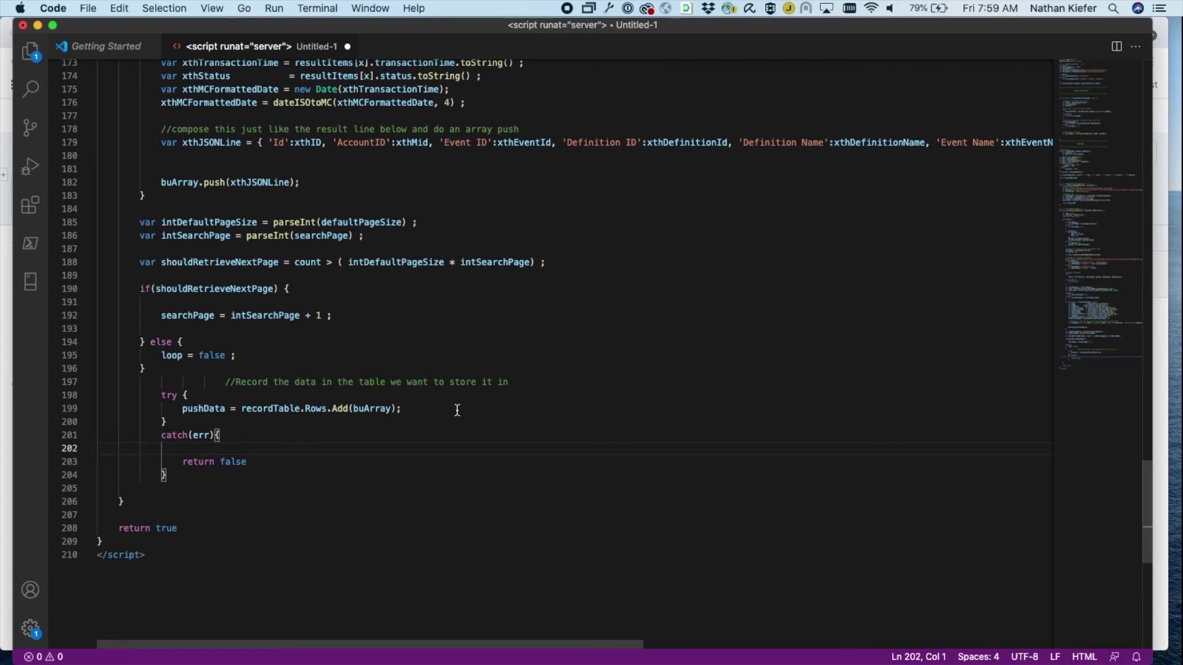
pyautogui.scroll(8, 435, 371)
pyautogui.scroll(8, 416, 415)
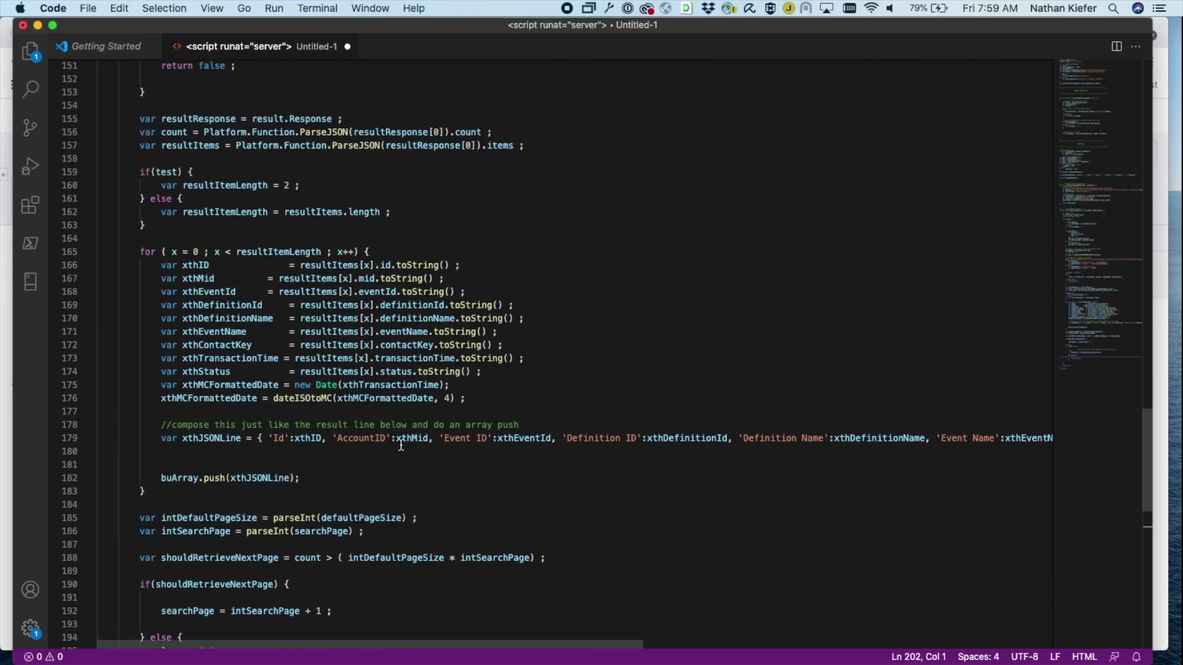
pyautogui.scroll(5, 401, 445)
pyautogui.scroll(5, 400, 444)
pyautogui.scroll(3, 406, 439)
pyautogui.scroll(3, 409, 437)
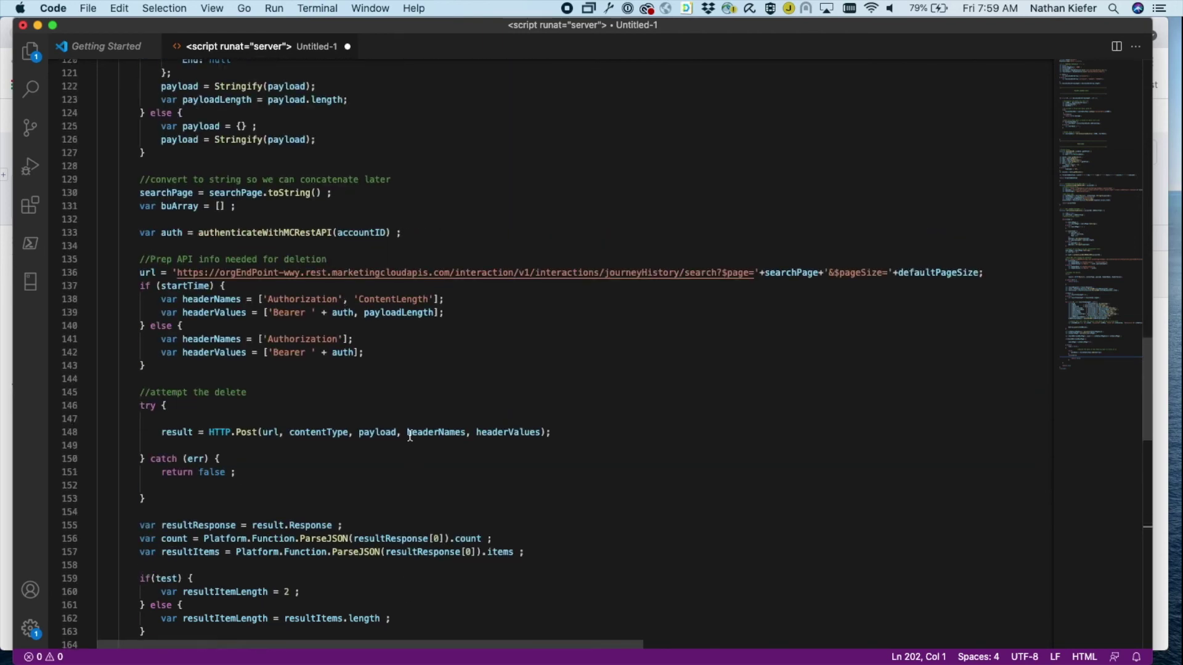
pyautogui.scroll(2, 408, 436)
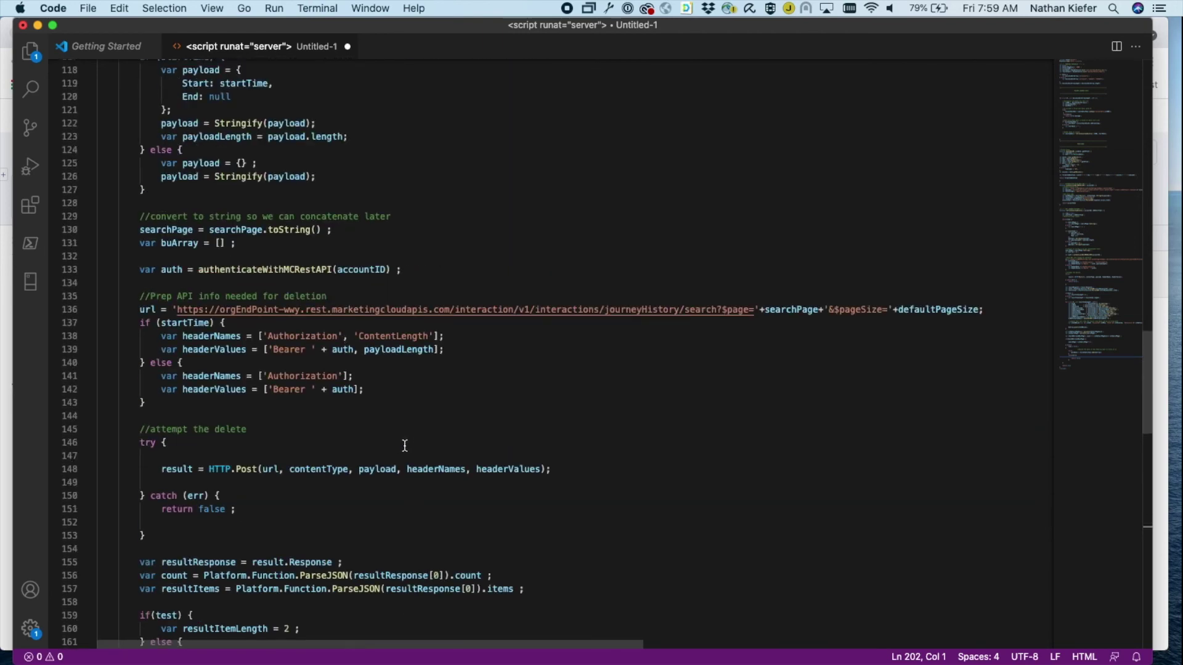
pyautogui.scroll(3, 404, 445)
pyautogui.scroll(2, 404, 445)
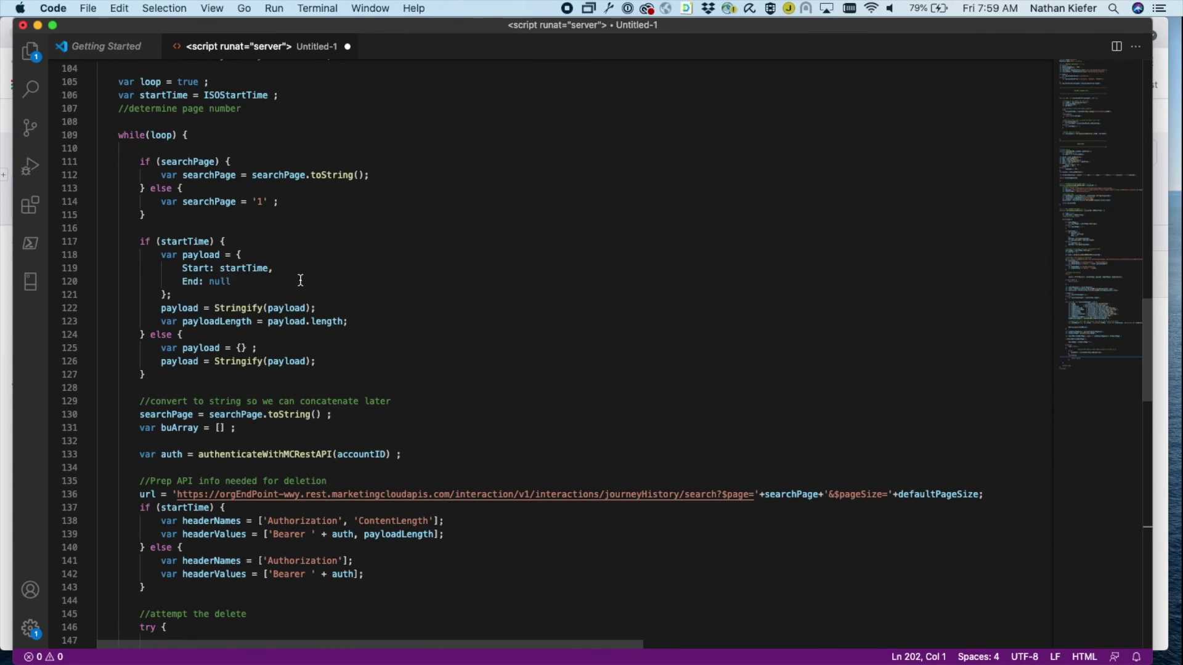